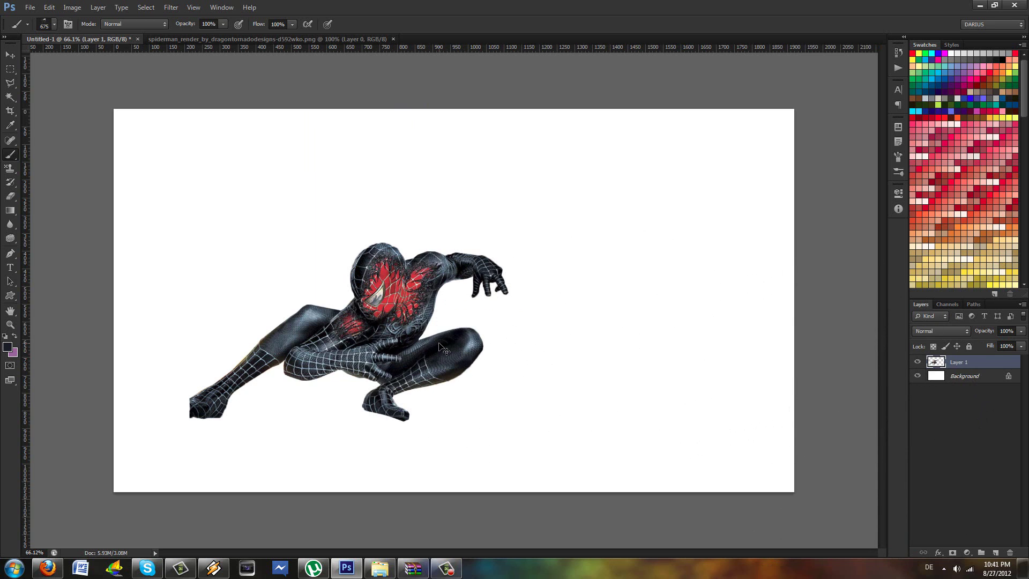
- Drag Spider-Man to the lower left of the canvas, check transparency against the Background, then nudge him right
{"action": "left_click_drag", "start_coordinate": [459, 357], "coordinate": [435, 341]}
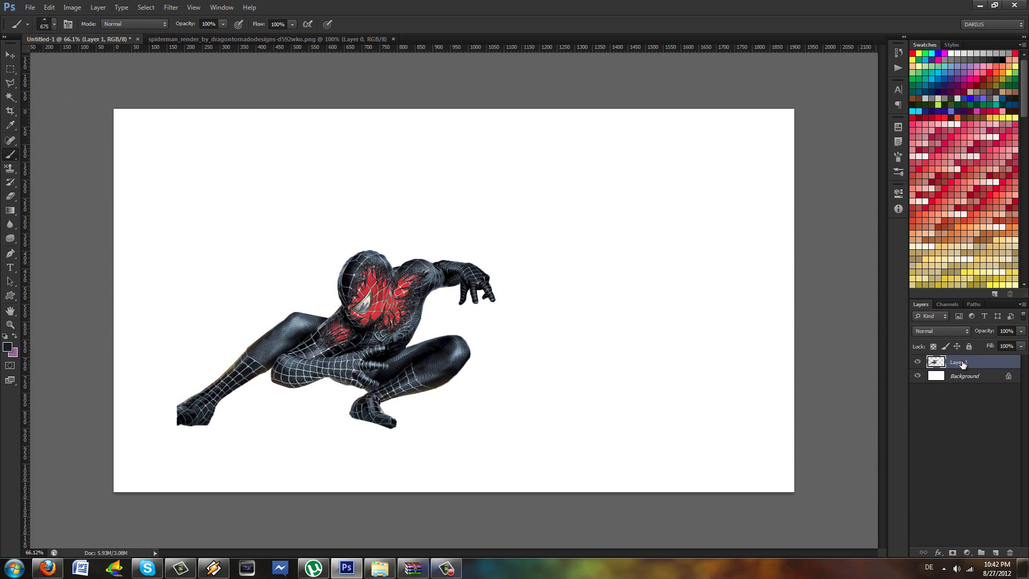
{"action": "left_click", "coordinate": [917, 376]}
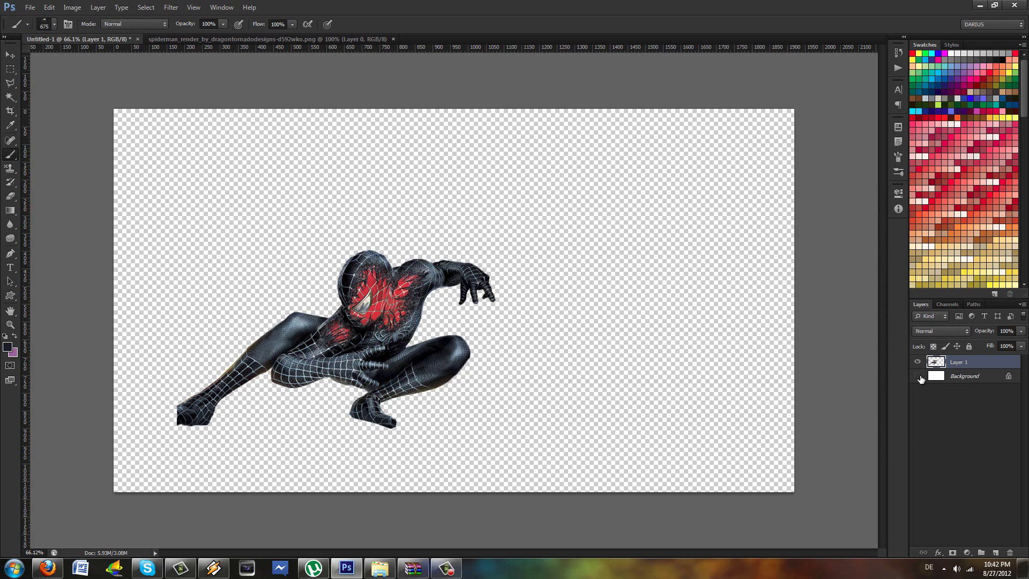
{"action": "left_click", "coordinate": [916, 376]}
{"action": "mouse_move", "coordinate": [443, 312]}
{"action": "left_mouse_down"}
{"action": "mouse_move", "coordinate": [532, 309]}
{"action": "mouse_move", "coordinate": [461, 307]}
{"action": "left_mouse_up"}
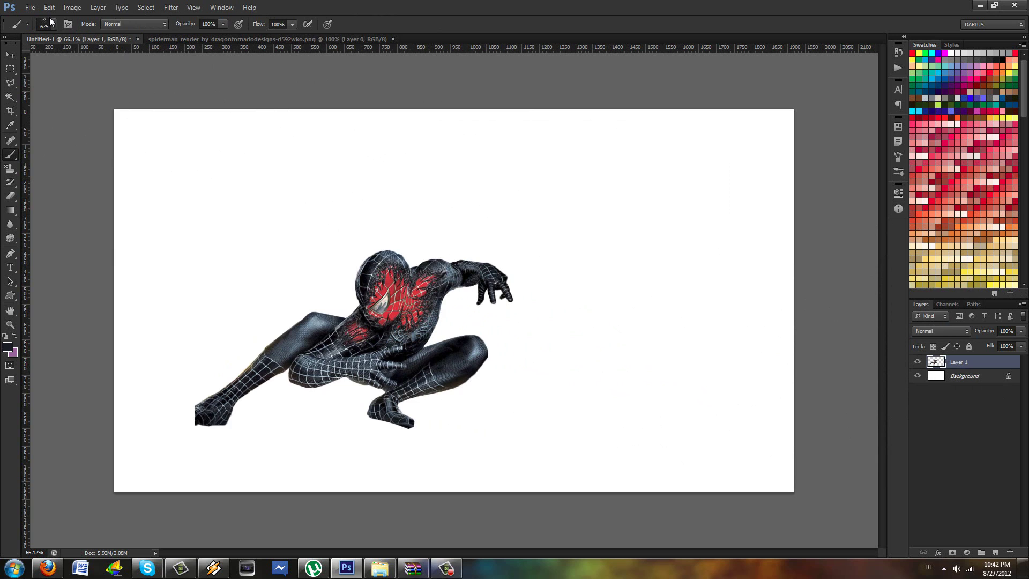
- Add empty Layer 2 above Spider-Man and bring up the splatter brush presets, enlarging the panel
{"action": "key", "text": "ctrl+shift+alt+n"}
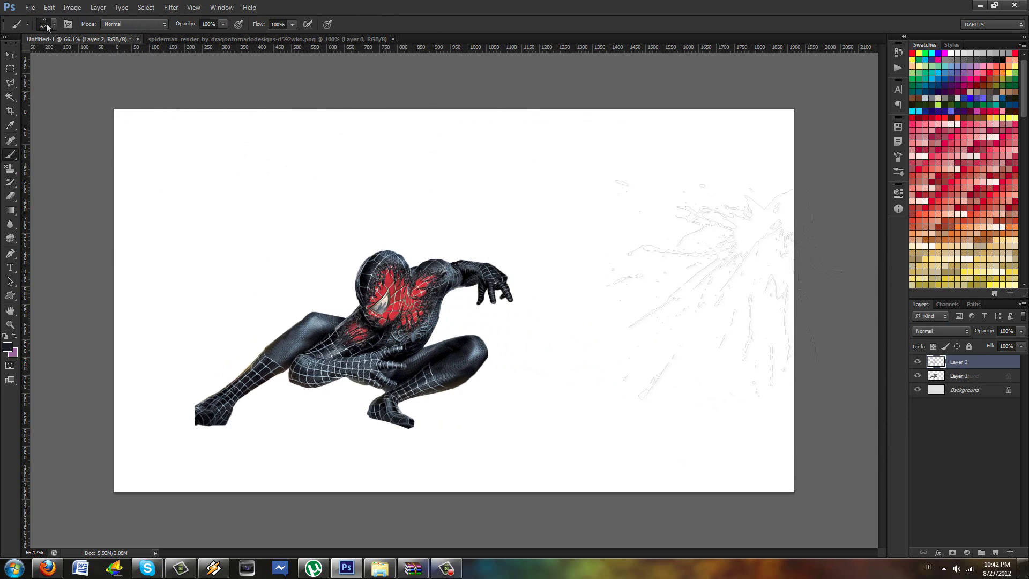
{"action": "left_click", "coordinate": [47, 22]}
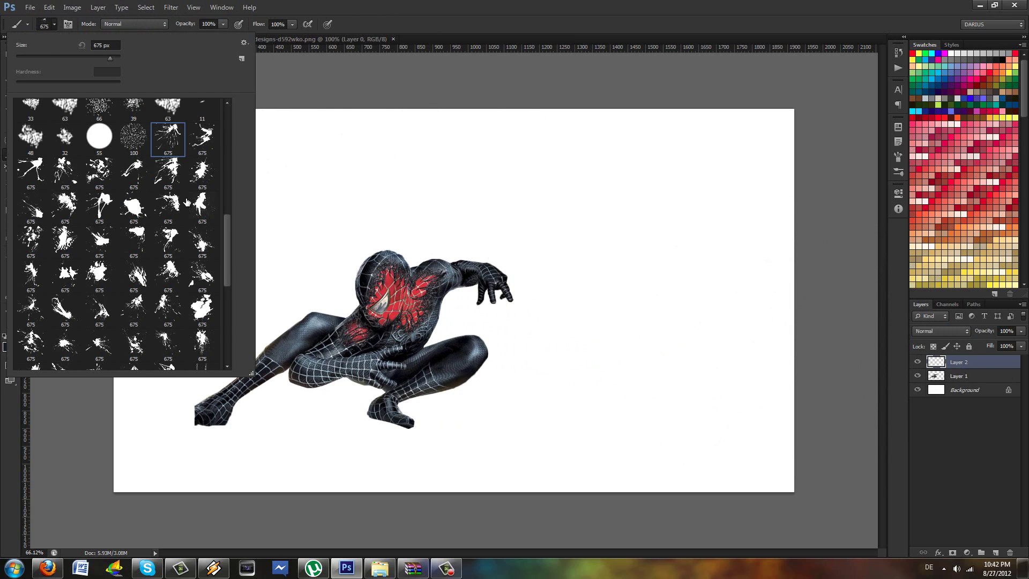
{"action": "scroll", "coordinate": [187, 202], "scroll_direction": "up", "scroll_amount": 1}
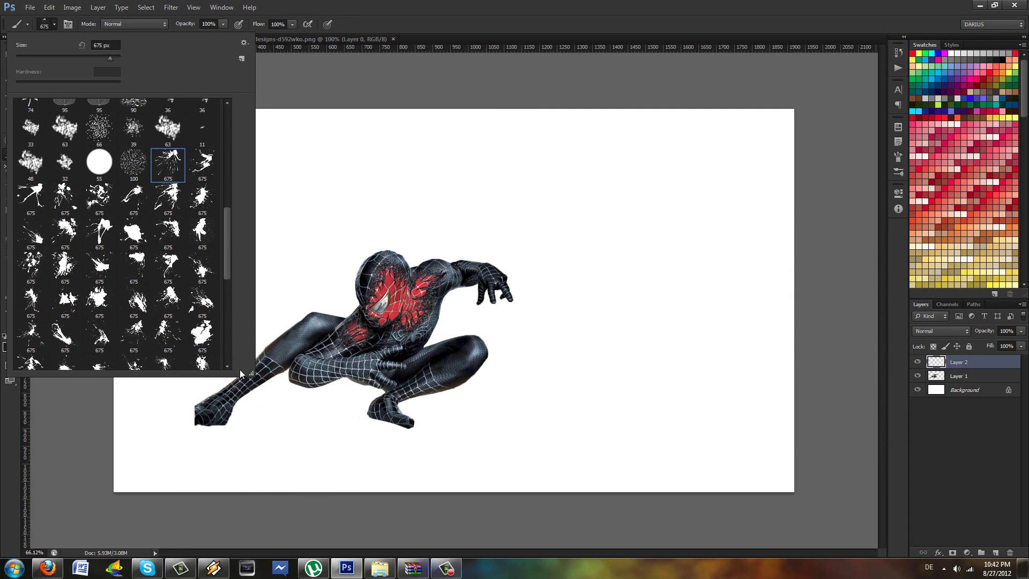
{"action": "mouse_move", "coordinate": [250, 373]}
{"action": "left_mouse_down"}
{"action": "mouse_move", "coordinate": [328, 442]}
{"action": "mouse_move", "coordinate": [229, 351]}
{"action": "mouse_move", "coordinate": [179, 207]}
{"action": "mouse_move", "coordinate": [241, 287]}
{"action": "mouse_move", "coordinate": [261, 349]}
{"action": "left_mouse_up"}
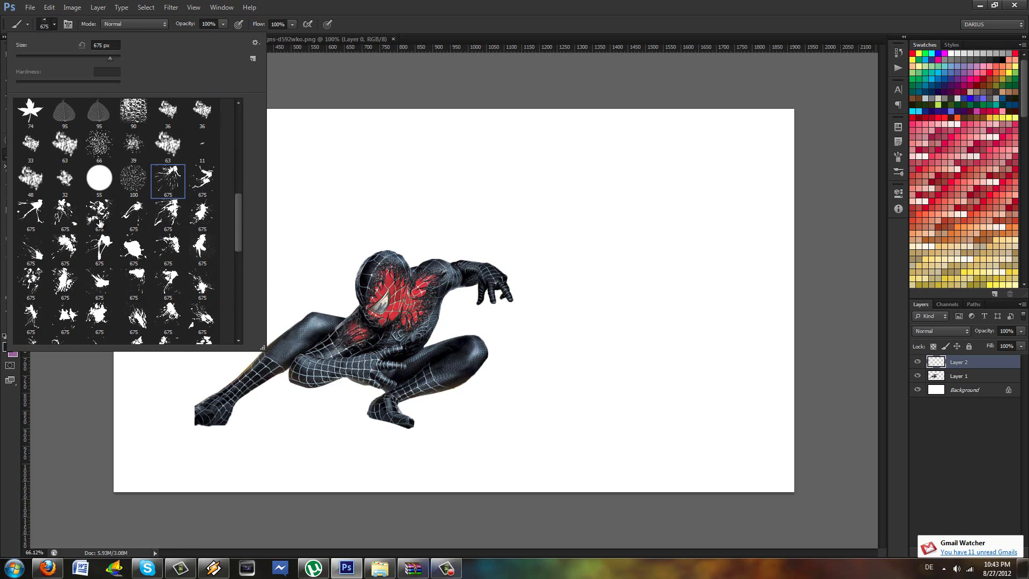
{"action": "left_click", "coordinate": [254, 42]}
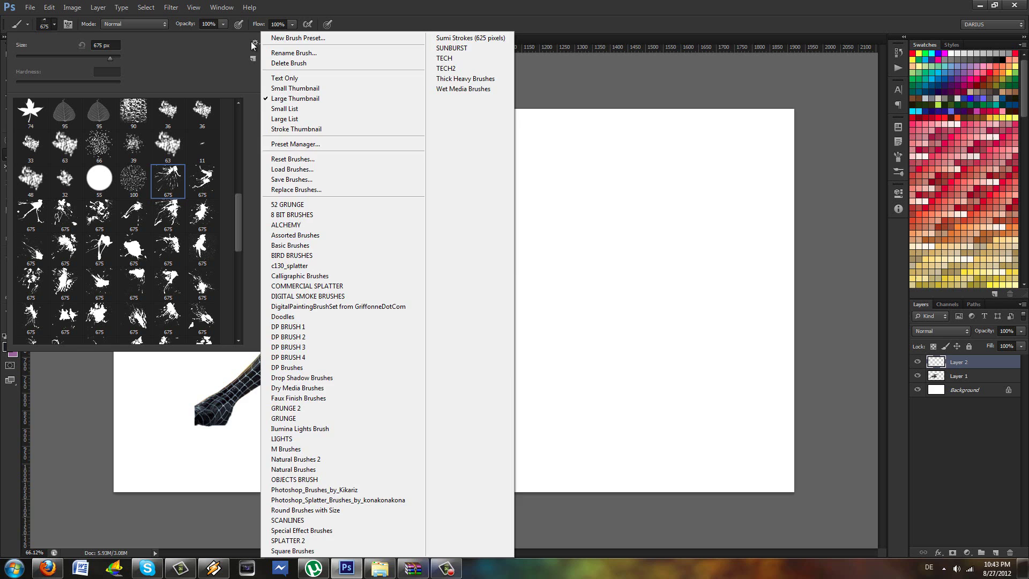
{"action": "left_click", "coordinate": [255, 41]}
{"action": "left_click", "coordinate": [256, 43]}
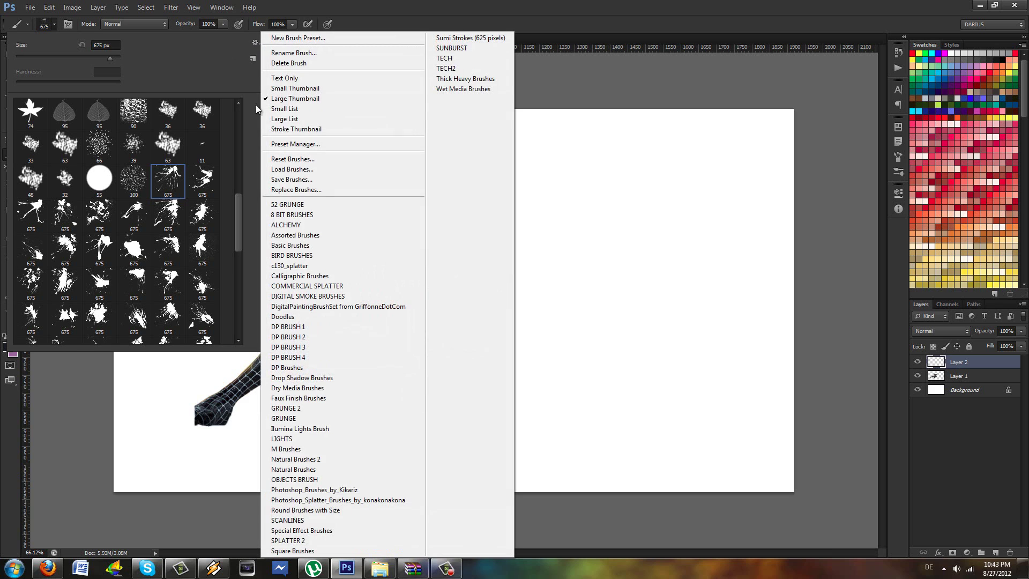
{"action": "left_click", "coordinate": [326, 109]}
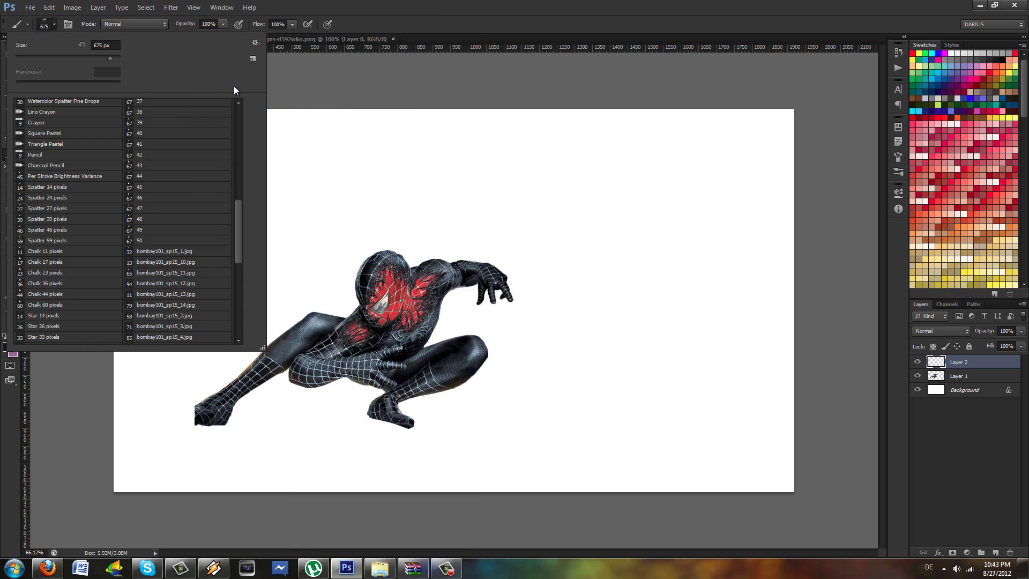
{"action": "left_click", "coordinate": [256, 42]}
{"action": "left_click", "coordinate": [323, 89]}
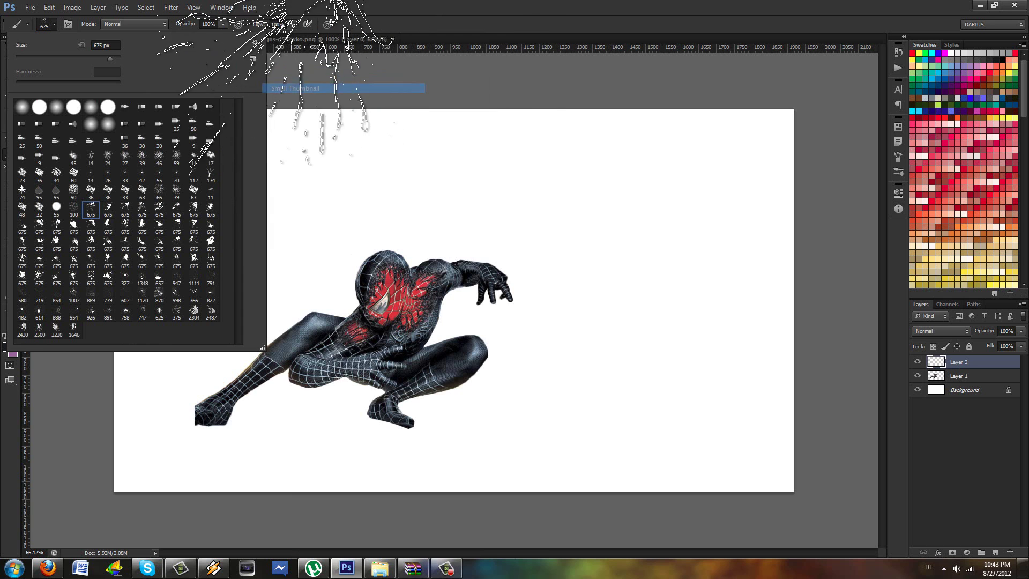
{"action": "left_click", "coordinate": [256, 44]}
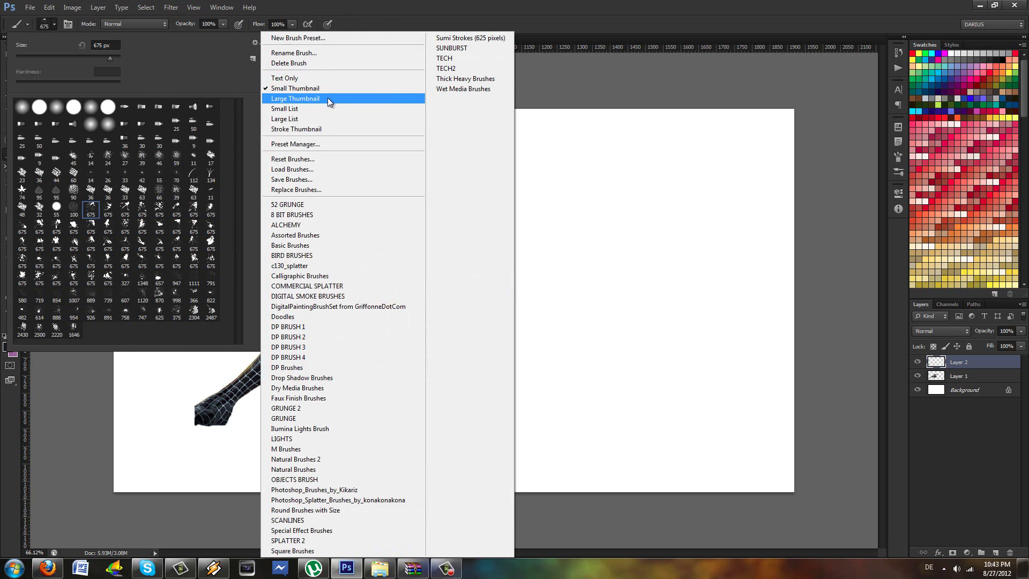
{"action": "left_click", "coordinate": [330, 98]}
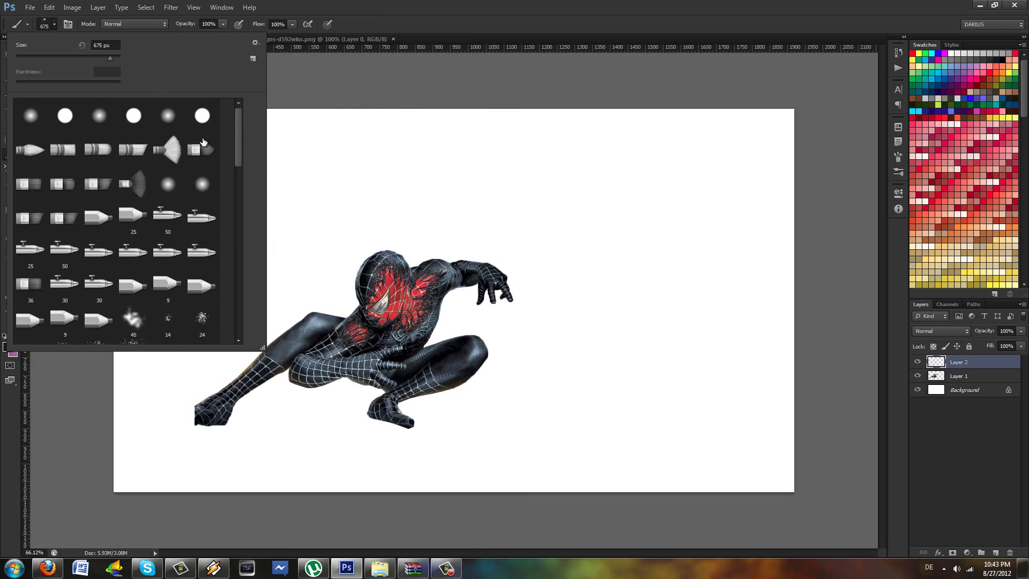
{"action": "scroll", "coordinate": [119, 220], "scroll_direction": "down", "scroll_amount": 3}
{"action": "scroll", "coordinate": [119, 221], "scroll_direction": "down", "scroll_amount": 12}
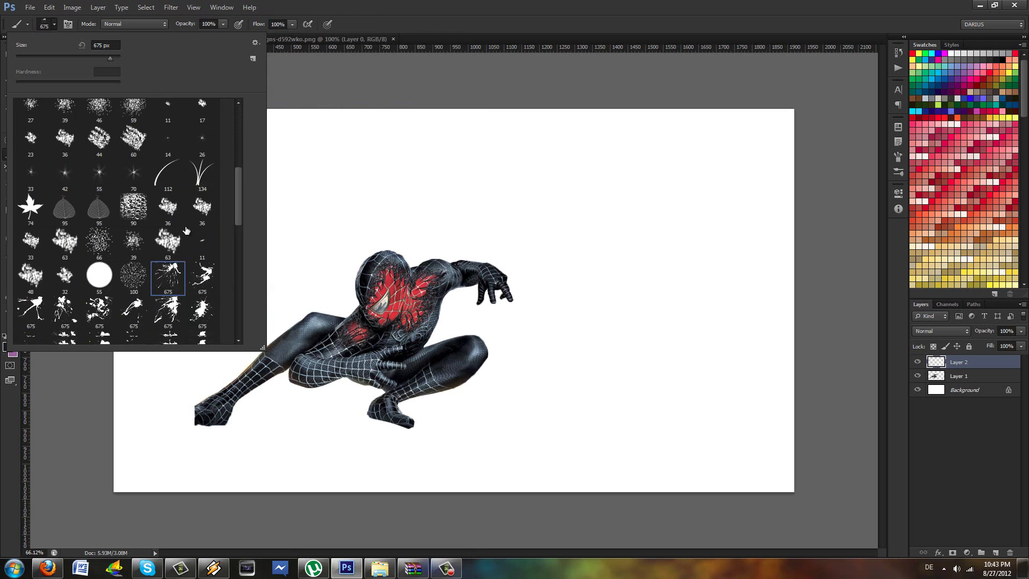
{"action": "scroll", "coordinate": [96, 242], "scroll_direction": "down", "scroll_amount": 1}
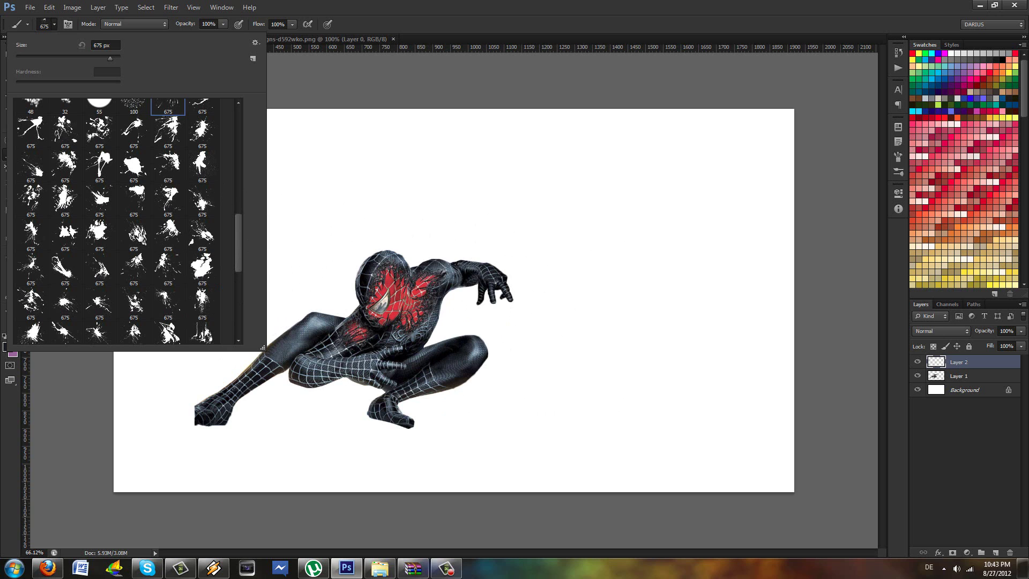
- Choose a splatter brush tip and stamp a black splatter over Spider-Man's head on Layer 2
{"action": "left_click", "coordinate": [134, 234]}
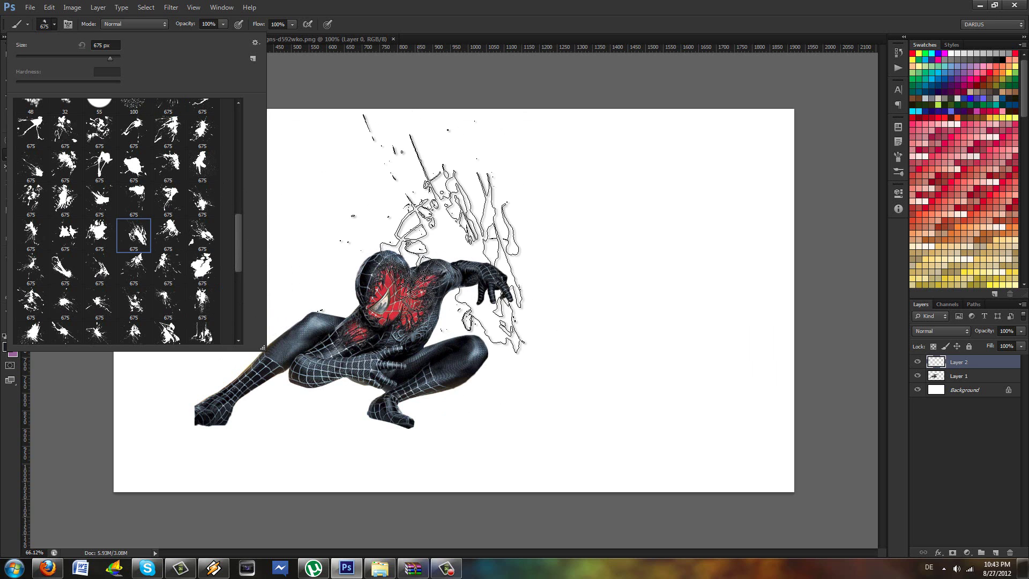
{"action": "left_click", "coordinate": [997, 366]}
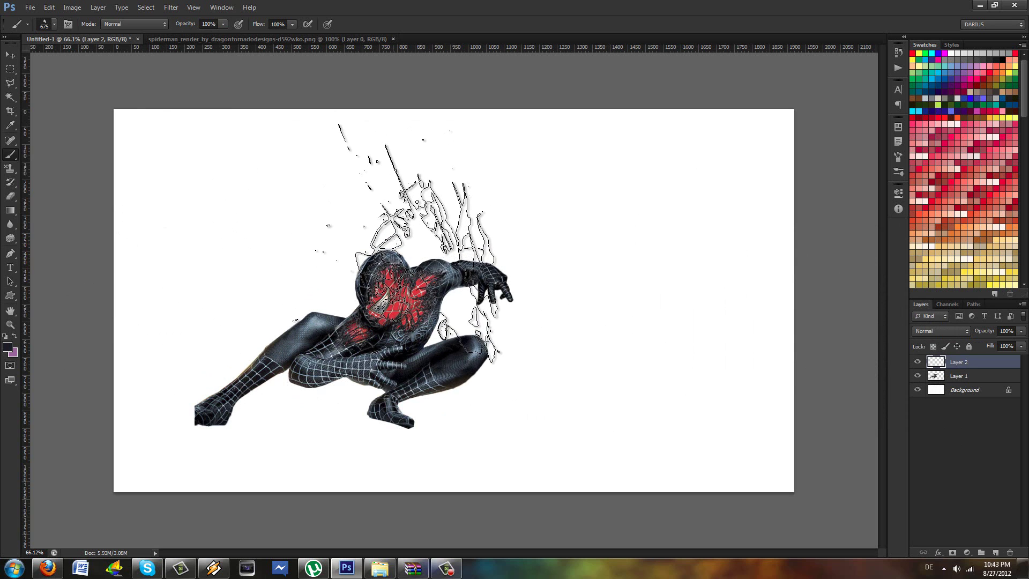
{"action": "left_click", "coordinate": [412, 244]}
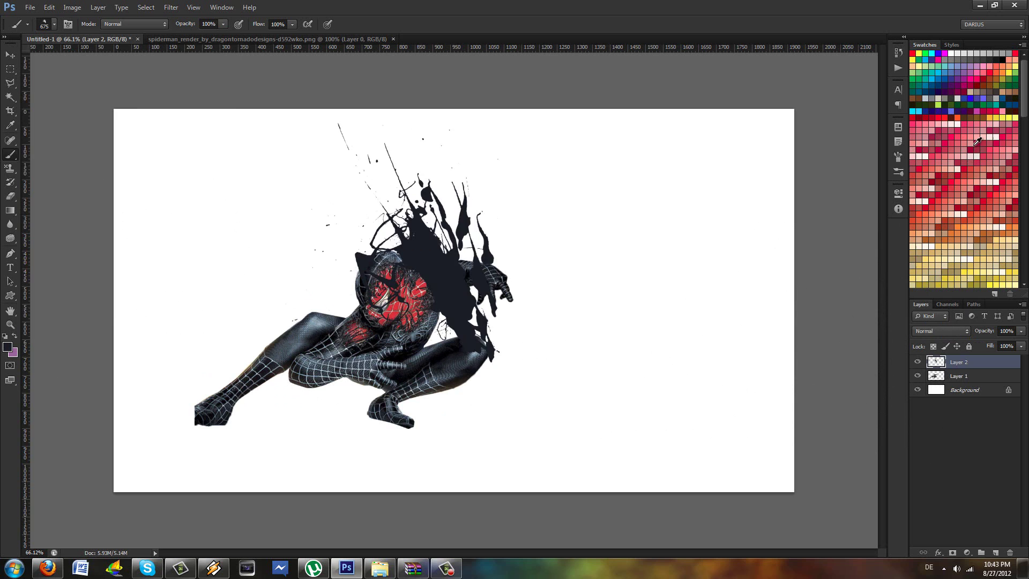
{"action": "key", "text": "ctrl+z"}
{"action": "left_click", "coordinate": [1001, 59]}
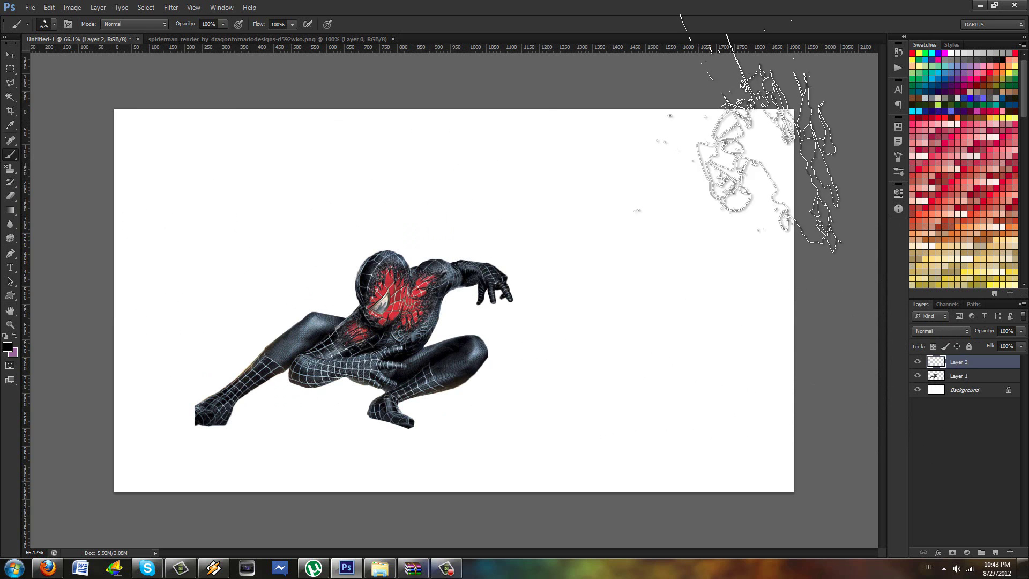
{"action": "left_click", "coordinate": [442, 255]}
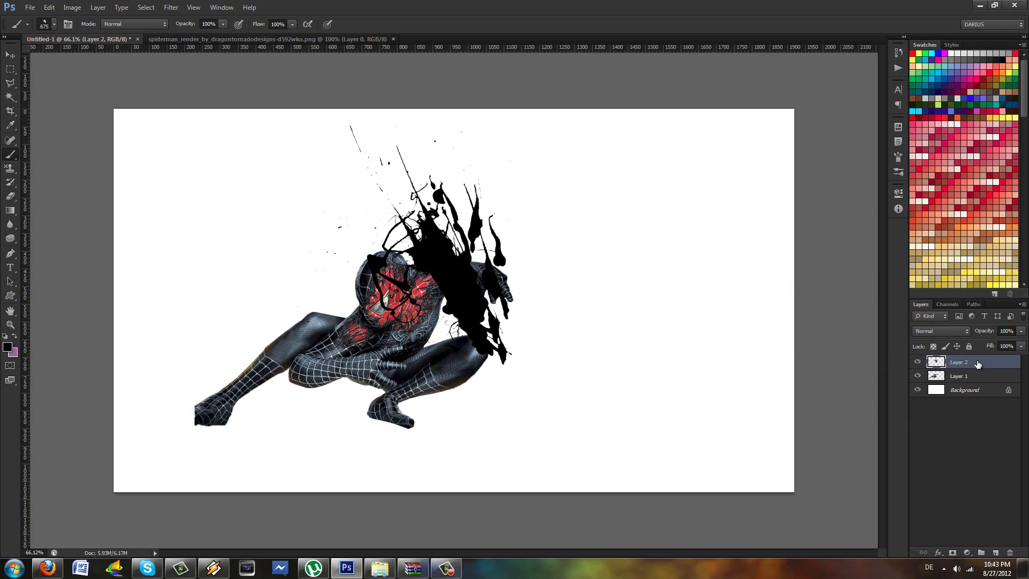
- Rename the Spider-Man layer to 'SPIDER BATMAN'
{"action": "left_click", "coordinate": [975, 378]}
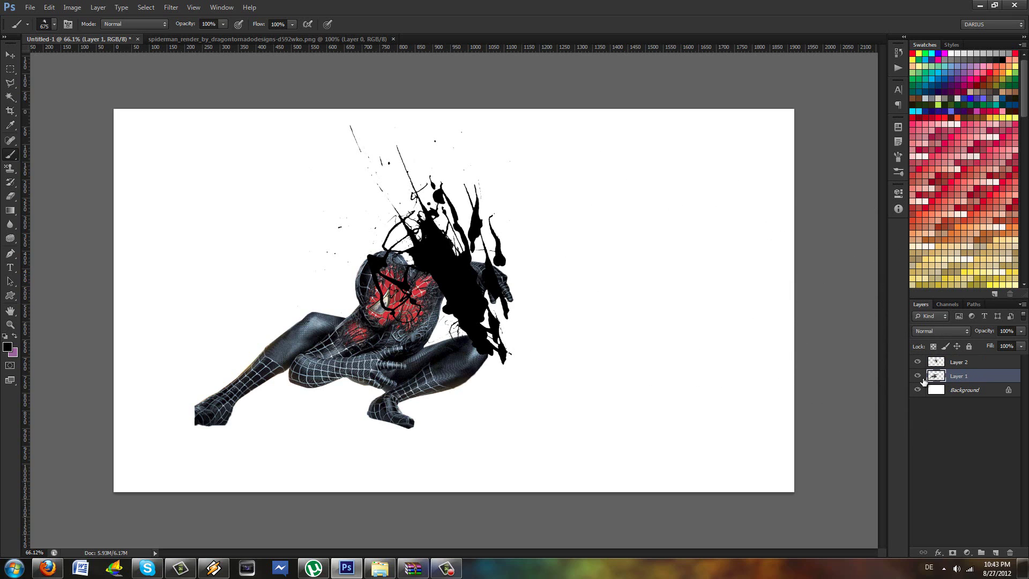
{"action": "double_click", "coordinate": [960, 377]}
{"action": "type", "text": "SPIDER BATMAN"}
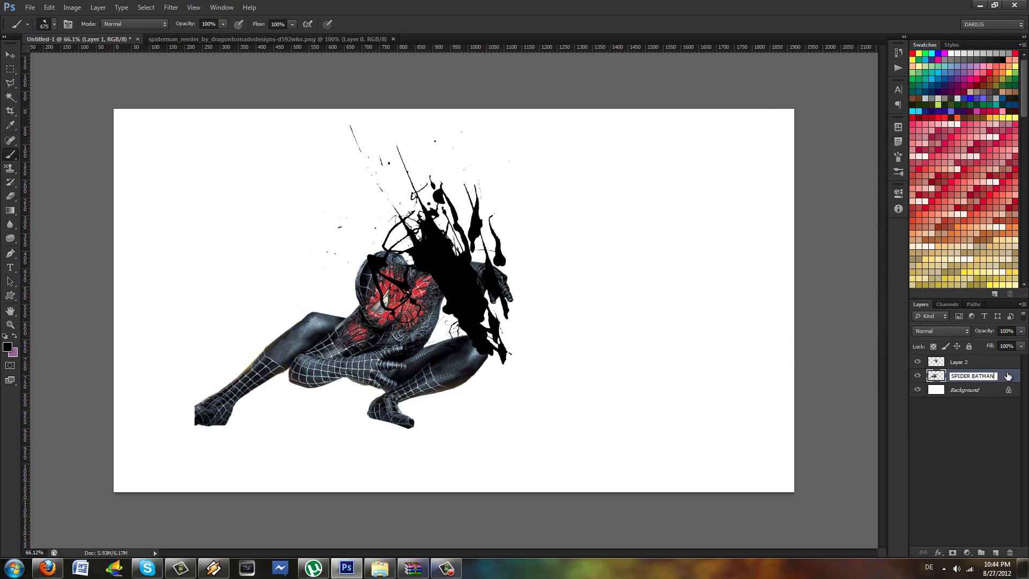
{"action": "key", "text": "Return"}
- Move SPIDER BATMAN above Layer 2, create a clipping mask, and reposition the image inside the splatter
{"action": "left_click_drag", "start_coordinate": [973, 375], "coordinate": [968, 355]}
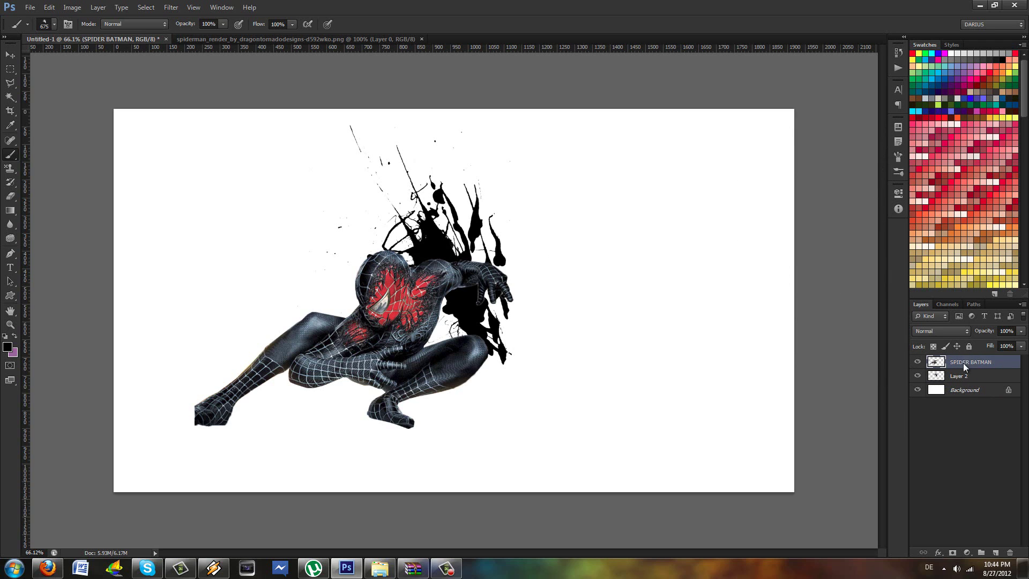
{"action": "right_click", "coordinate": [963, 362]}
{"action": "left_click", "coordinate": [933, 319]}
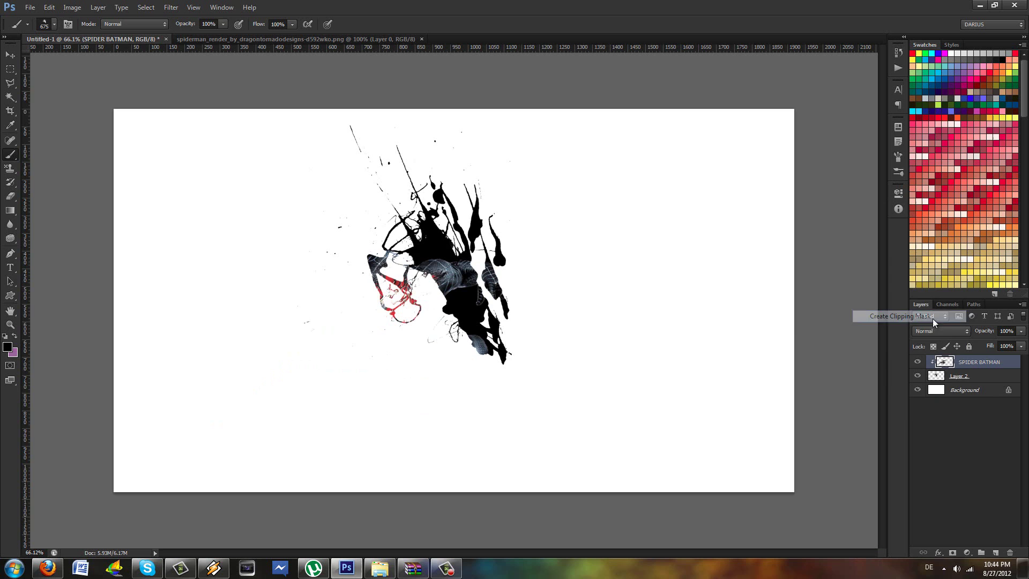
{"action": "mouse_move", "coordinate": [944, 362]}
{"action": "left_mouse_down"}
{"action": "mouse_move", "coordinate": [718, 348]}
{"action": "mouse_move", "coordinate": [873, 335]}
{"action": "mouse_move", "coordinate": [554, 255]}
{"action": "mouse_move", "coordinate": [600, 248]}
{"action": "mouse_move", "coordinate": [588, 197]}
{"action": "mouse_move", "coordinate": [614, 214]}
{"action": "mouse_move", "coordinate": [606, 205]}
{"action": "mouse_move", "coordinate": [593, 214]}
{"action": "mouse_move", "coordinate": [895, 370]}
{"action": "left_mouse_up"}
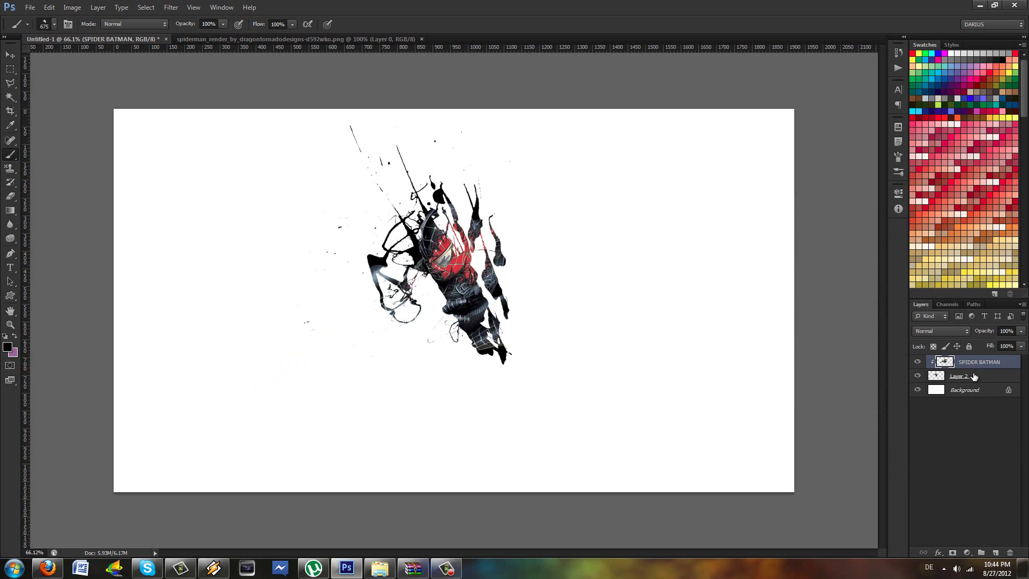
- Shift the Layer 2 splatter strokes to reveal more of the clipped Spider-Man image
{"action": "left_click", "coordinate": [935, 377]}
{"action": "left_click", "coordinate": [986, 365]}
{"action": "left_click_drag", "start_coordinate": [916, 370], "coordinate": [935, 360]}
{"action": "left_click", "coordinate": [960, 376]}
{"action": "left_click_drag", "start_coordinate": [429, 242], "coordinate": [632, 375]}
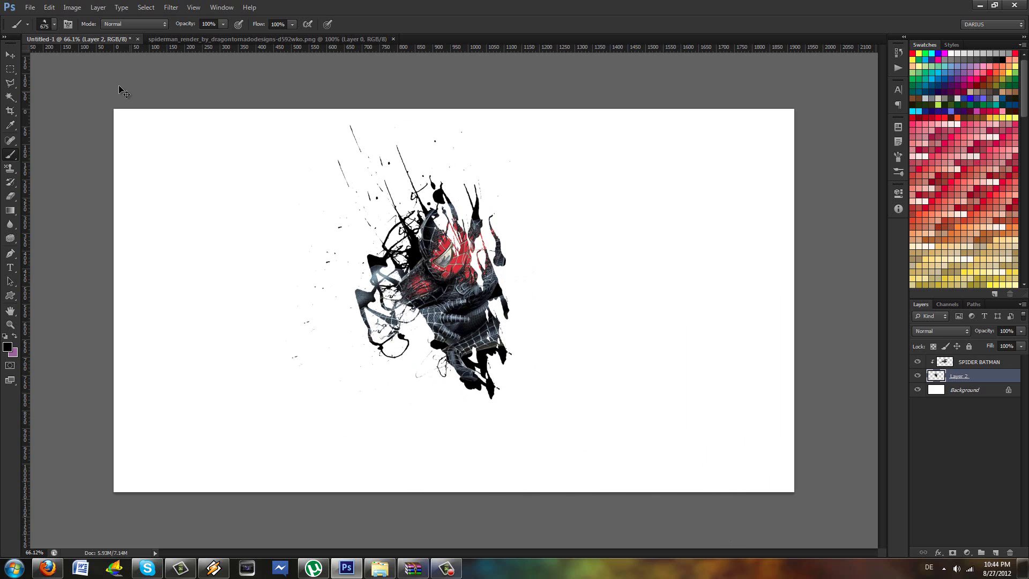
- With the 675 px splatter brush, stamp splatters around Spider-Man, right of him and over his centre
{"action": "left_click", "coordinate": [37, 24]}
{"action": "left_click", "coordinate": [168, 234]}
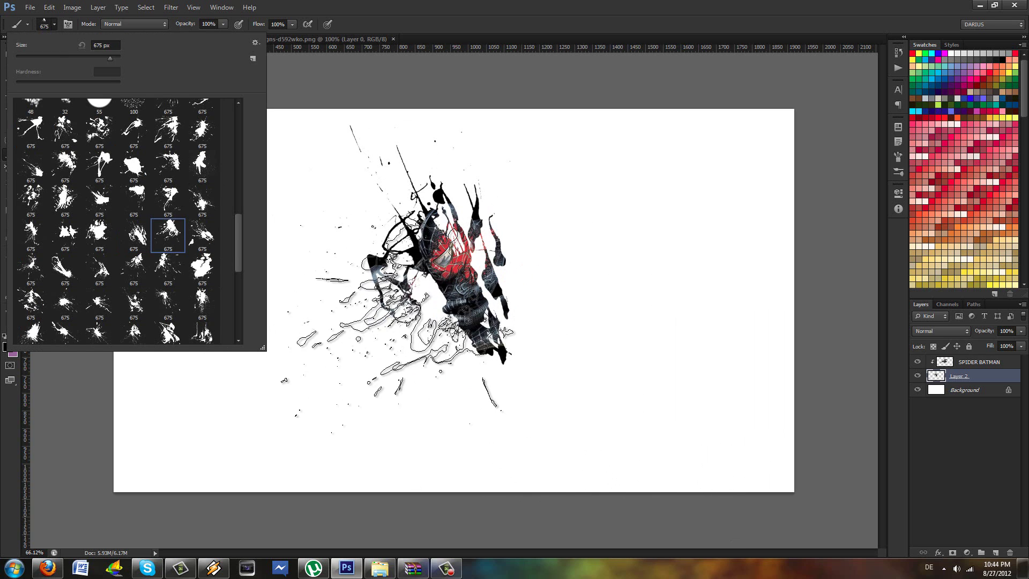
{"action": "left_click", "coordinate": [399, 321]}
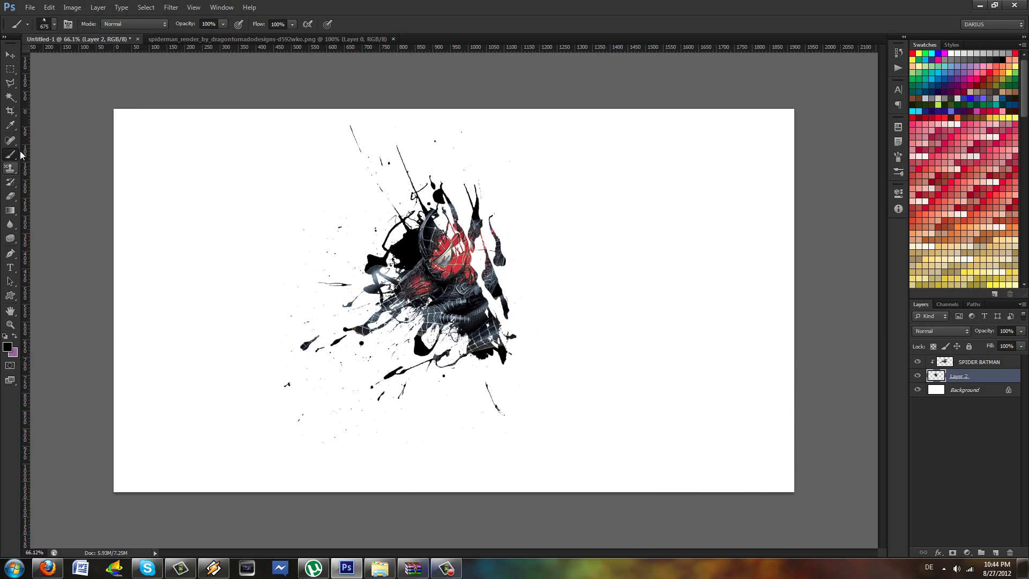
{"action": "left_click", "coordinate": [46, 23]}
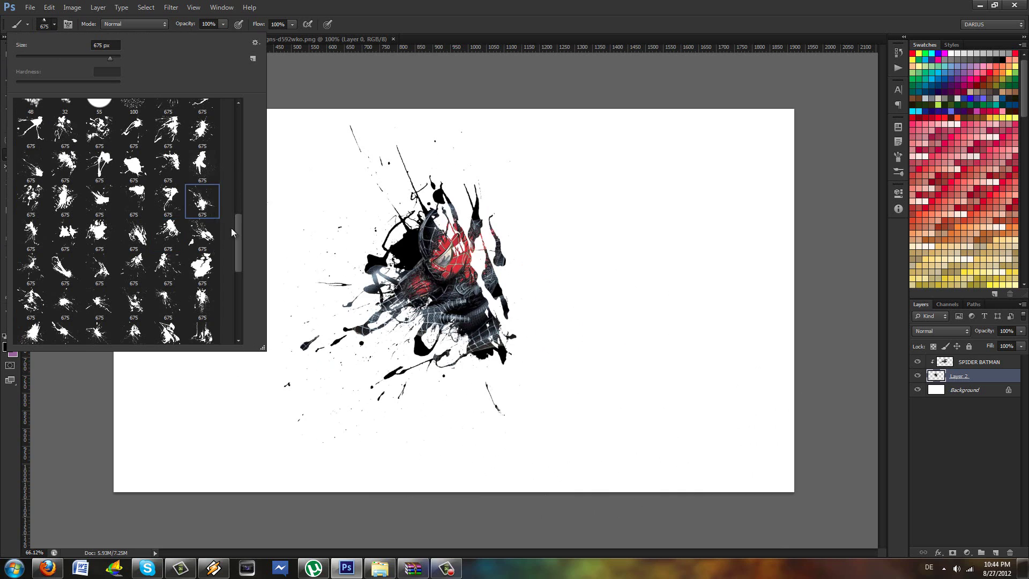
{"action": "left_click", "coordinate": [485, 230]}
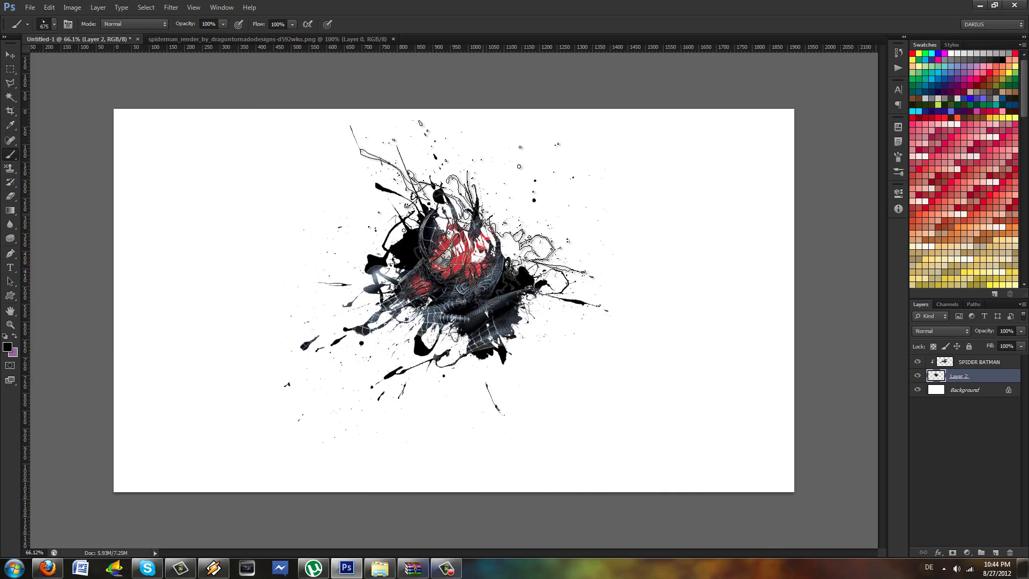
{"action": "left_click", "coordinate": [484, 248]}
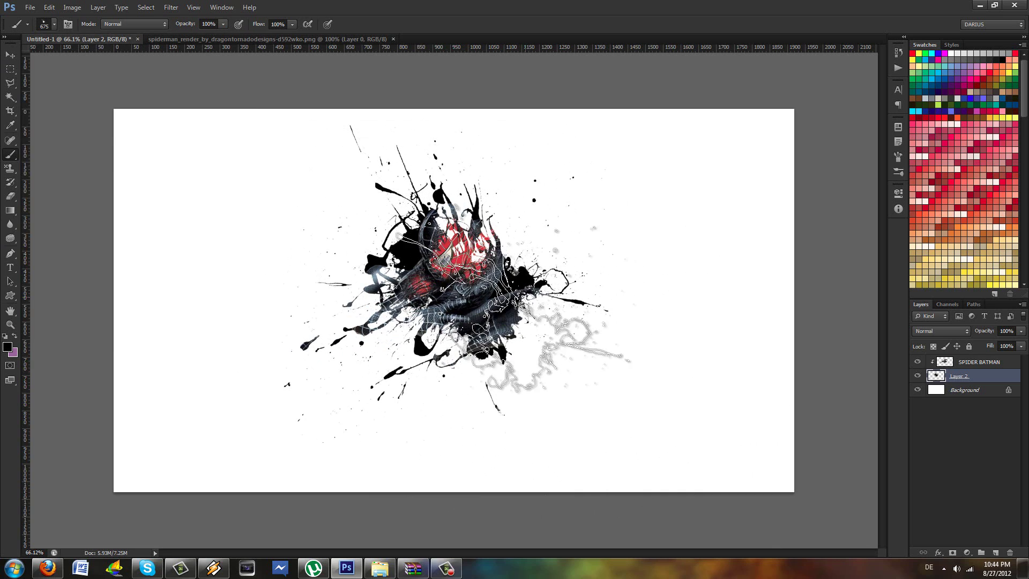
- Switch to another splatter tip and add black splatter above and right of the figure on Layer 2
{"action": "left_click", "coordinate": [44, 27]}
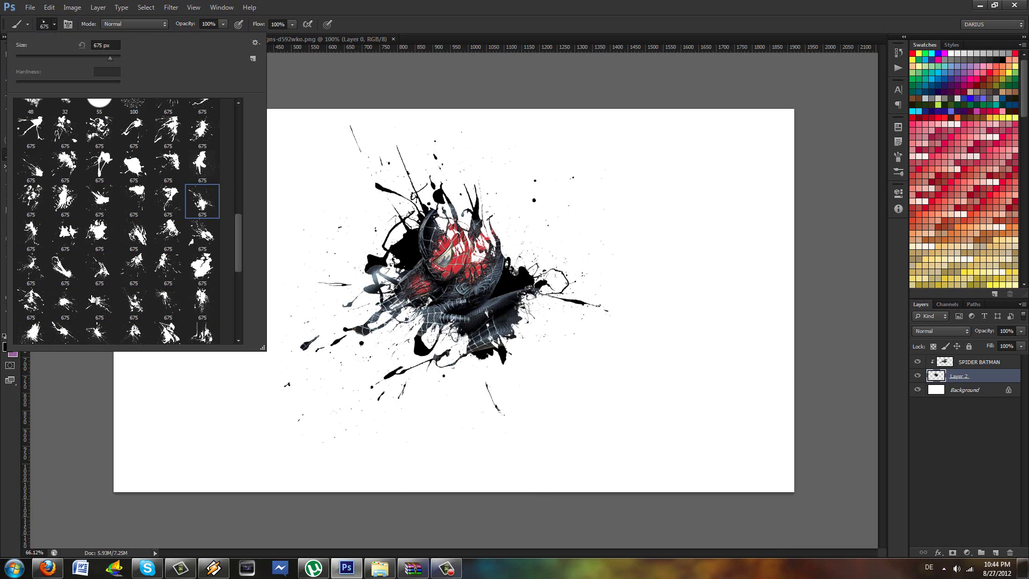
{"action": "left_click", "coordinate": [34, 271]}
{"action": "left_click", "coordinate": [498, 329]}
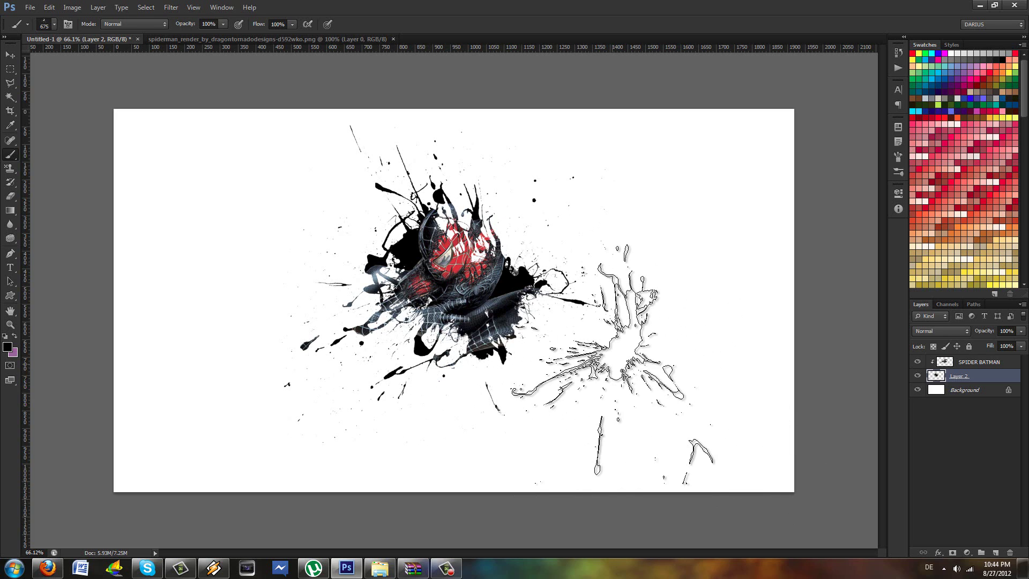
{"action": "key", "text": "ctrl+z"}
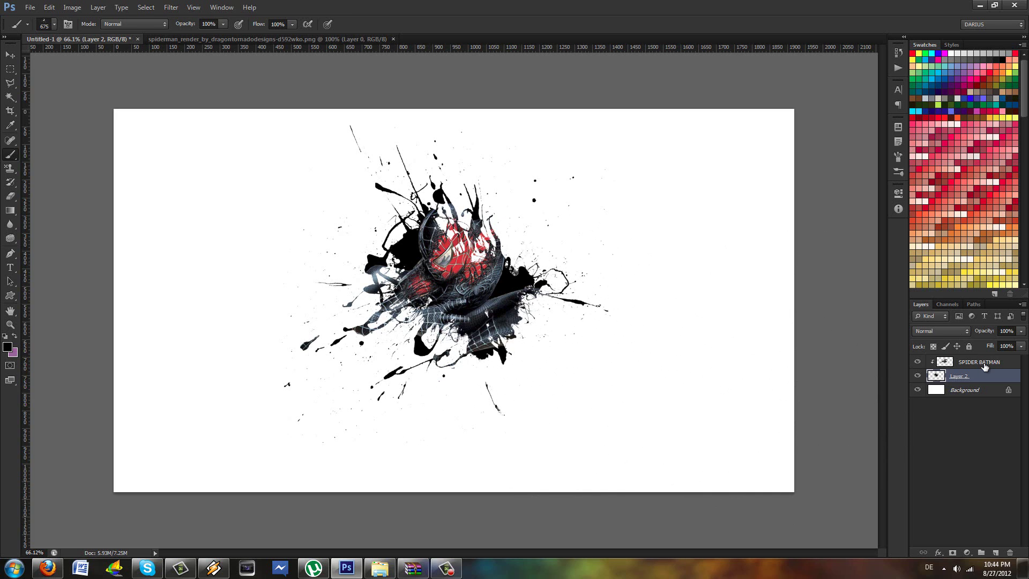
{"action": "left_click", "coordinate": [985, 365]}
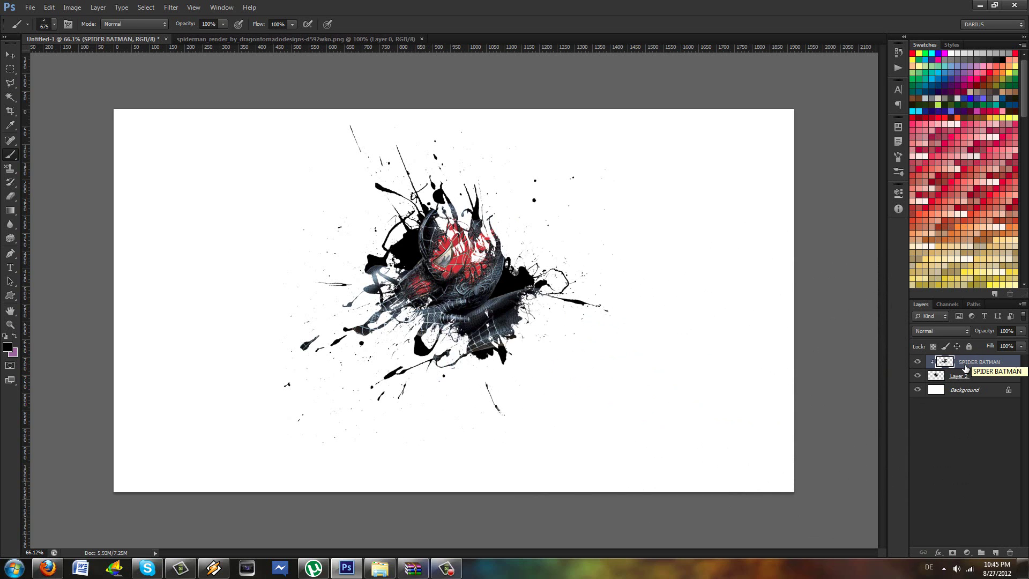
{"action": "left_click", "coordinate": [504, 195]}
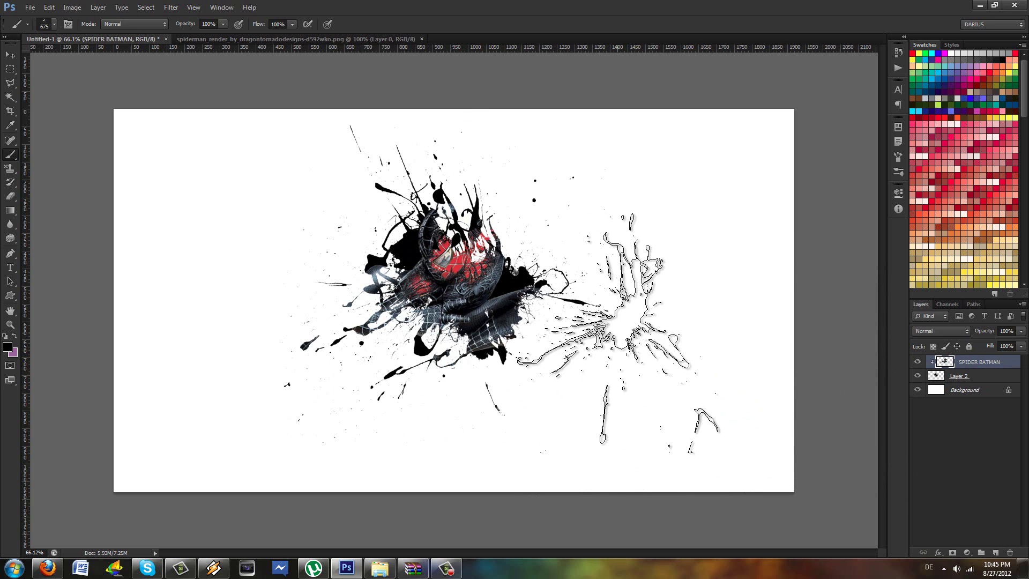
{"action": "left_click", "coordinate": [962, 377]}
{"action": "left_click", "coordinate": [506, 206]}
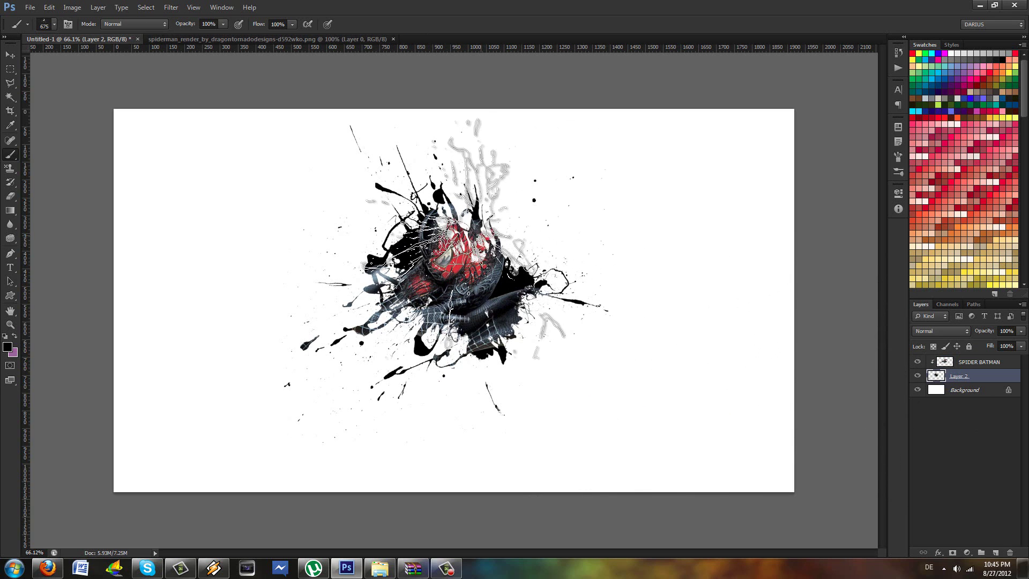
{"action": "left_click", "coordinate": [626, 287]}
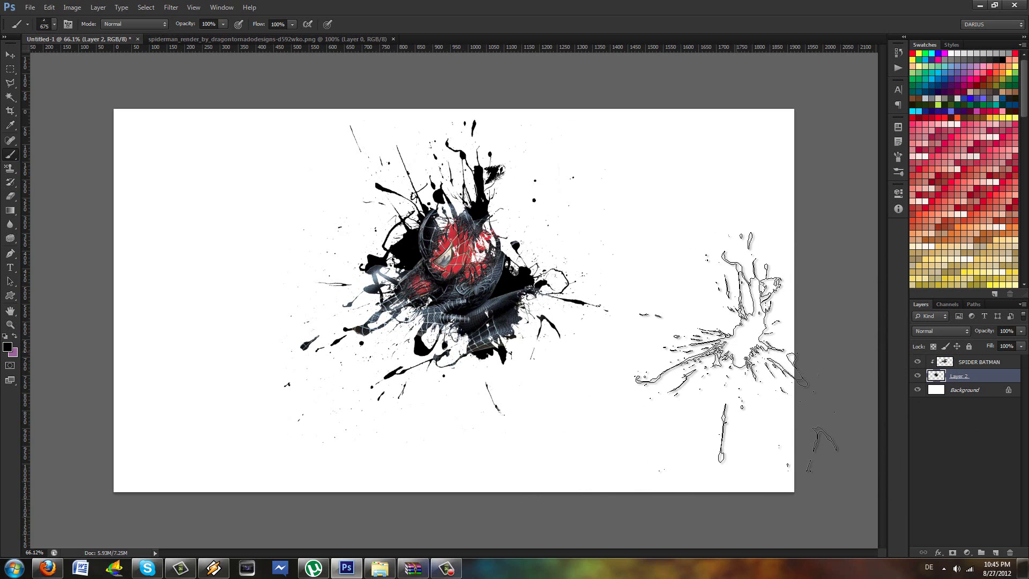
- Add a new empty layer and move the splatter-clipped Spider-Man artwork right and down
{"action": "key", "text": "ctrl+shift+alt+n"}
{"action": "left_click", "coordinate": [979, 362], "text": "ctrl"}
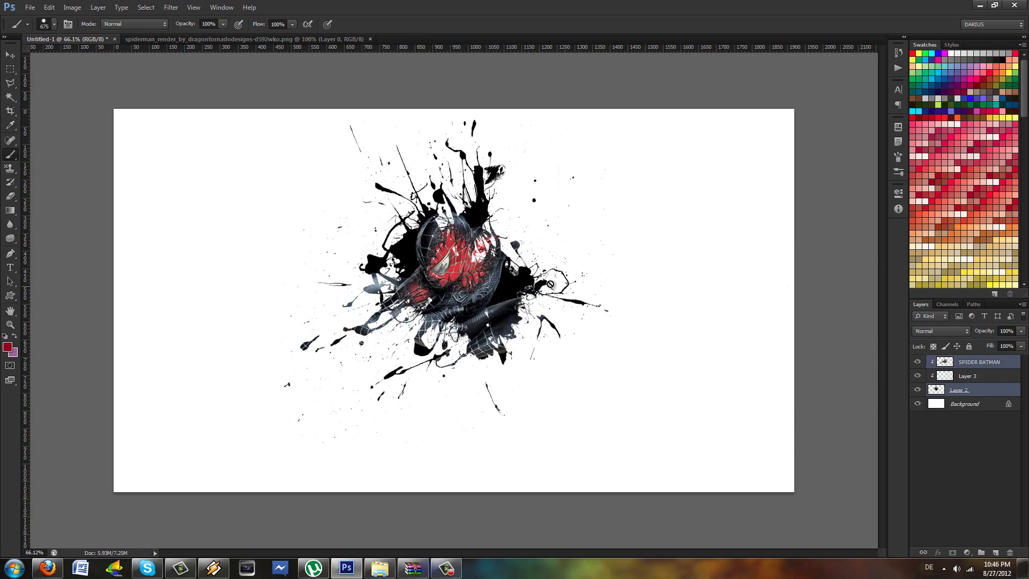
{"action": "left_click_drag", "start_coordinate": [479, 278], "coordinate": [487, 313]}
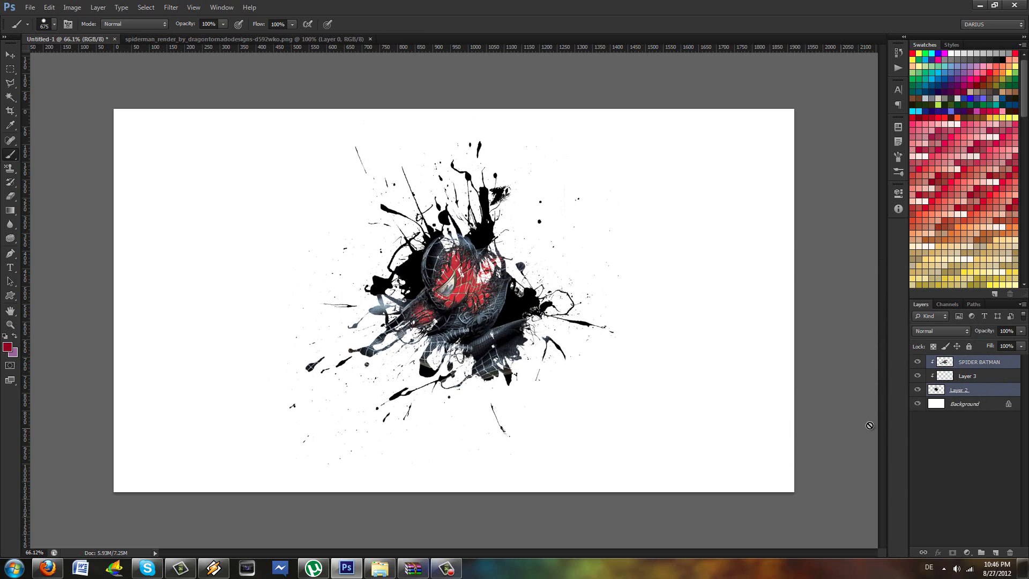
- Fill the Background with the Paint Bucket, trying dark grey and yellow before settling on red
{"action": "left_click", "coordinate": [964, 404]}
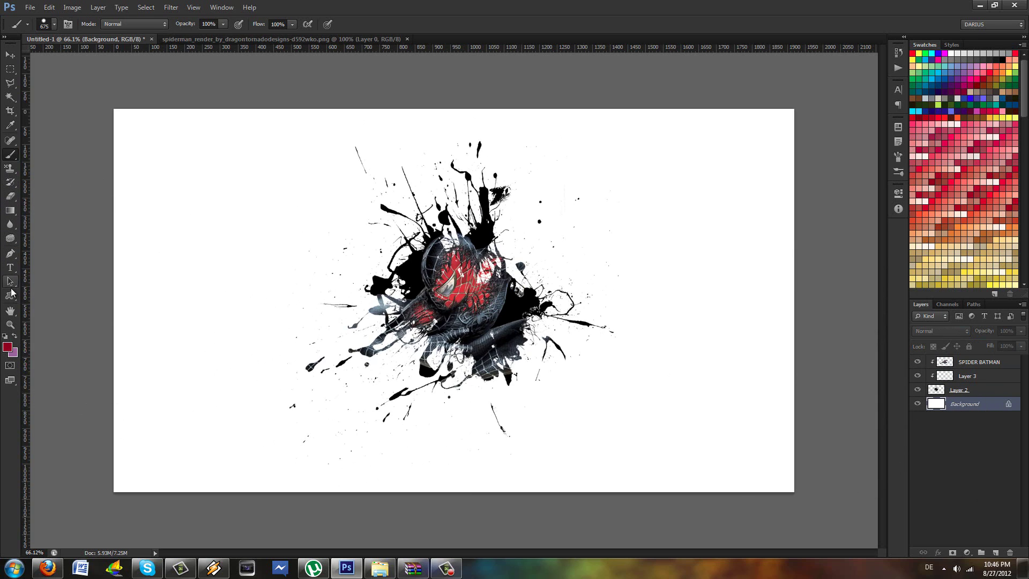
{"action": "left_click", "coordinate": [9, 210]}
{"action": "left_click", "coordinate": [41, 219]}
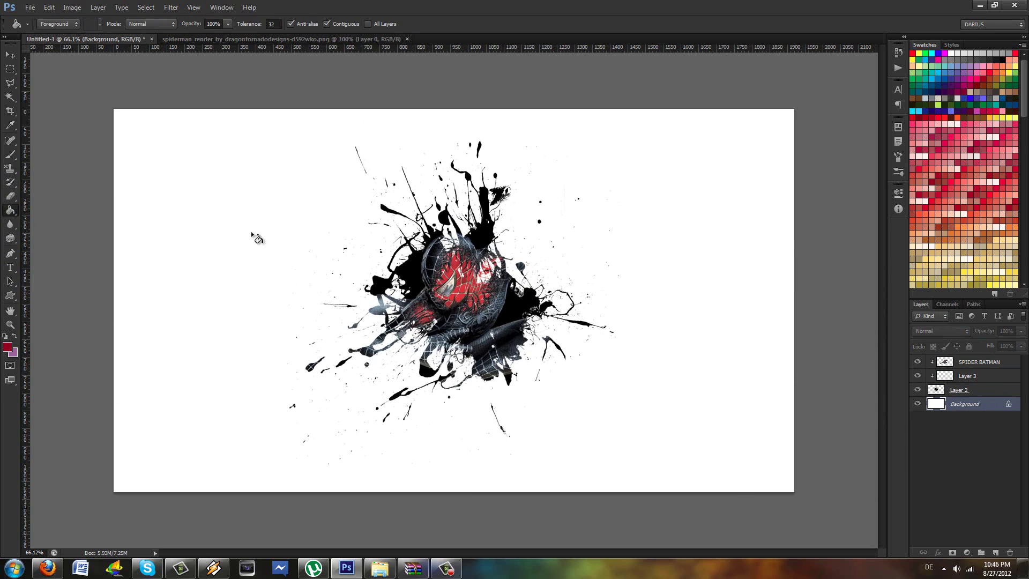
{"action": "left_click", "coordinate": [999, 58]}
{"action": "left_click", "coordinate": [593, 212]}
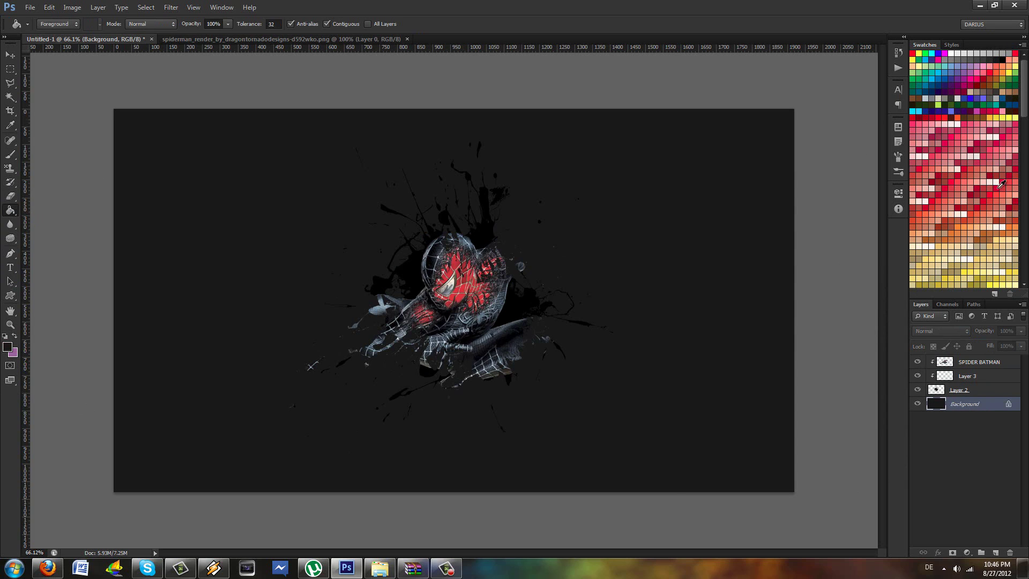
{"action": "left_click", "coordinate": [1010, 118]}
{"action": "left_click", "coordinate": [574, 298]}
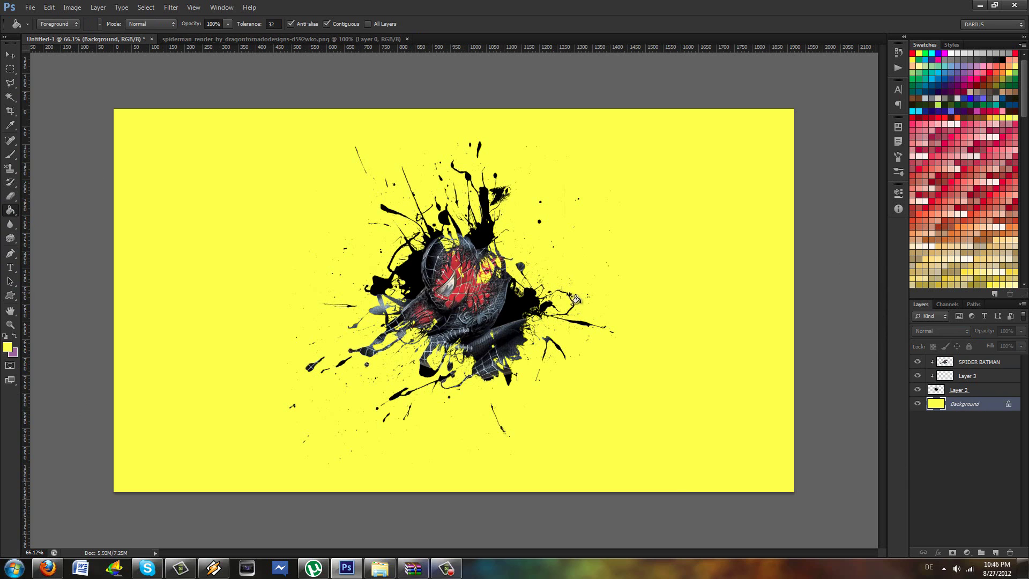
{"action": "left_click", "coordinate": [459, 292], "text": "alt"}
{"action": "left_click", "coordinate": [622, 303]}
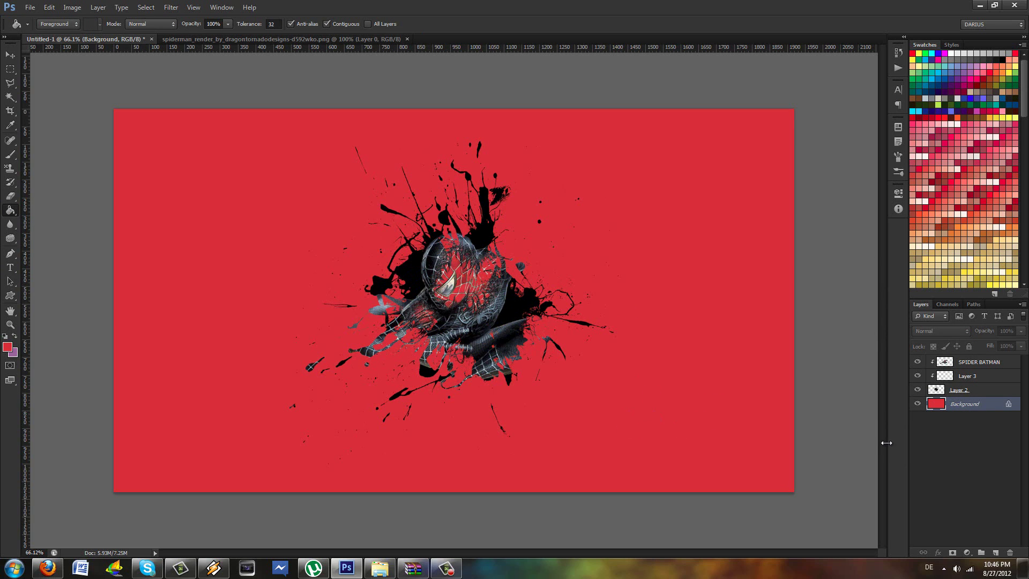
{"action": "left_click", "coordinate": [979, 363]}
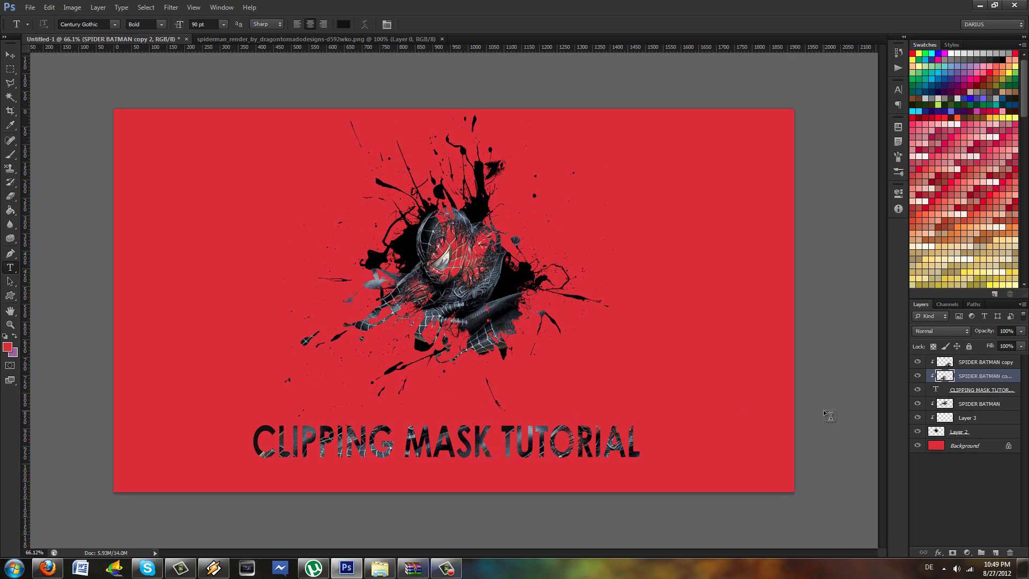
- Select both SPIDER BATMAN copies and toggle the CLIPPING MASK TUTORIAL text layer to check the clipped lettering
{"action": "left_click", "coordinate": [1000, 363], "text": "shift"}
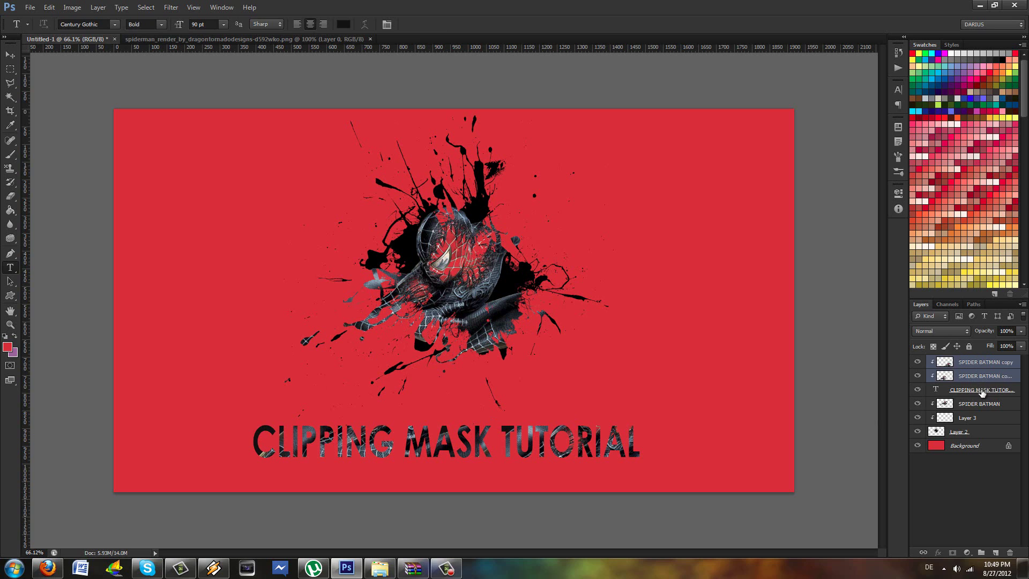
{"action": "left_click", "coordinate": [917, 389]}
{"action": "left_click", "coordinate": [917, 390]}
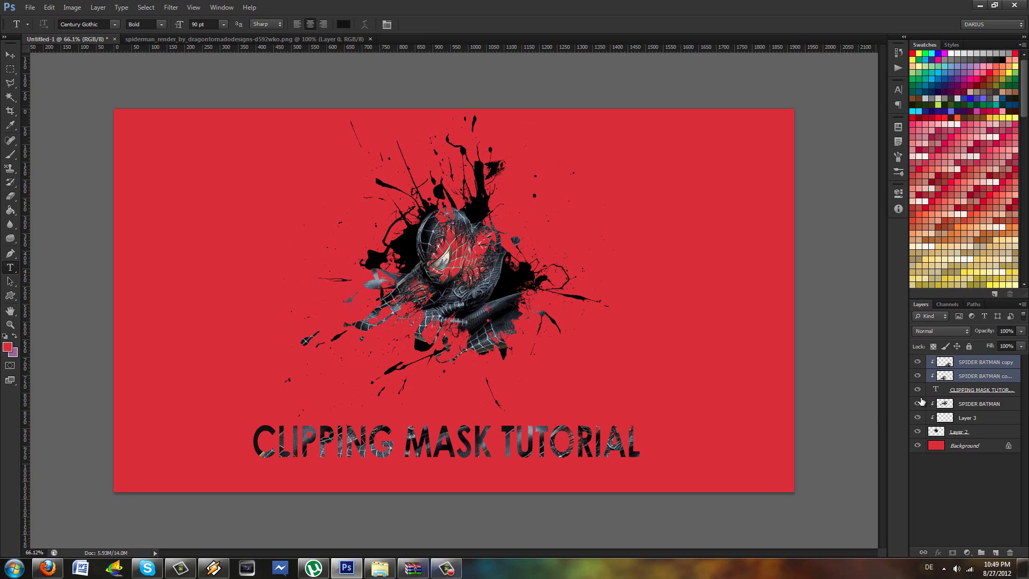